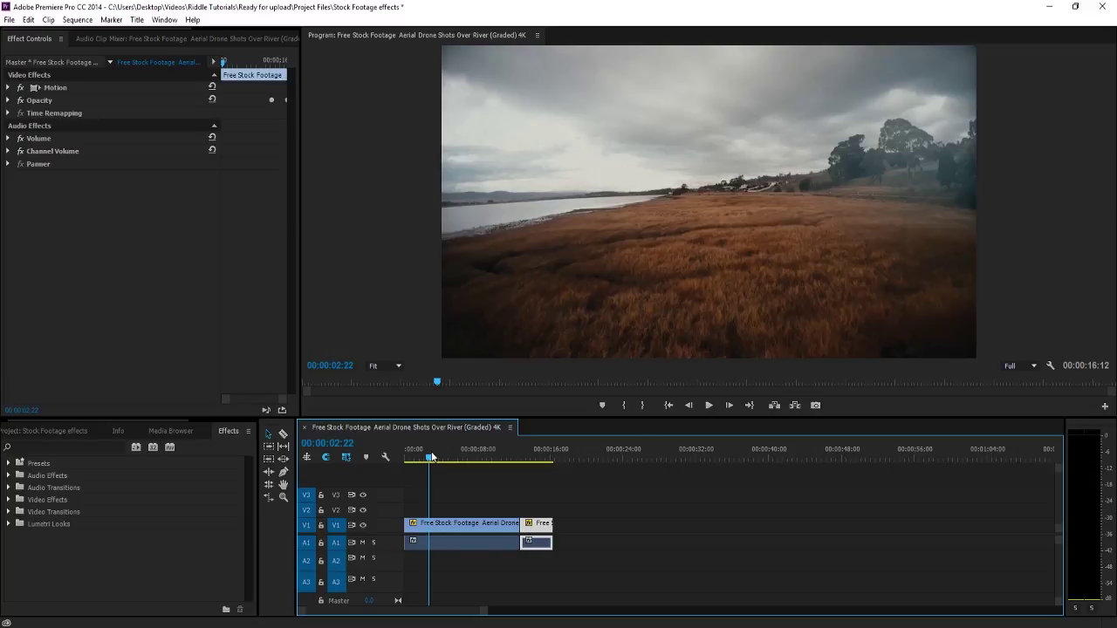
Play the sequence from its start and scrub back to a point in the first clip.
left_click_drag(431, 457, 406, 463)
key("space")
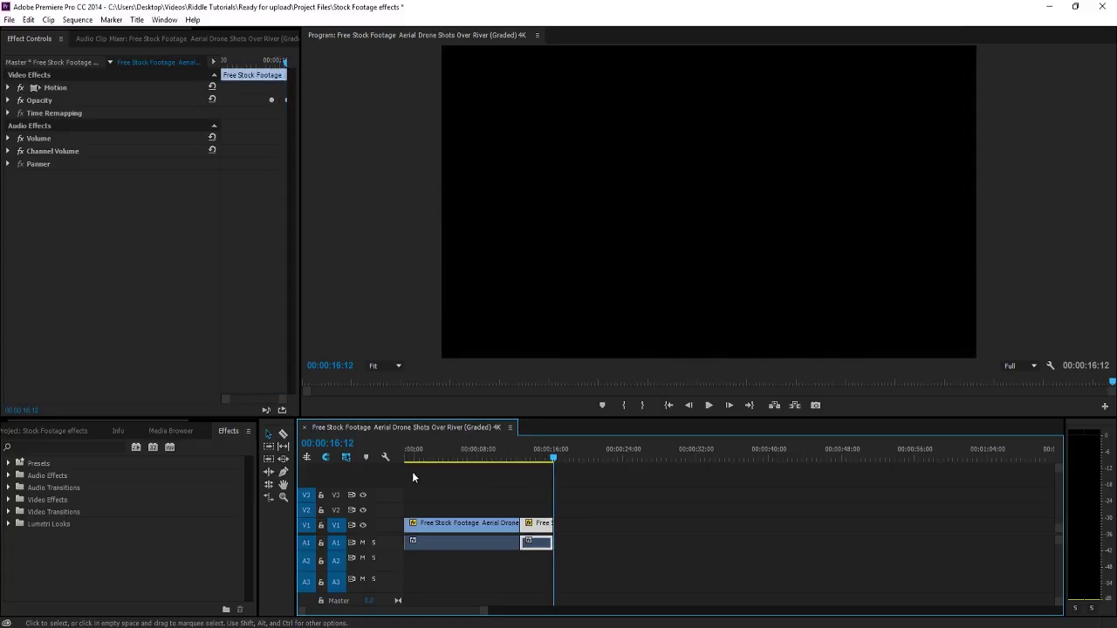
left_click(422, 453)
left_click_drag(436, 458, 442, 456)
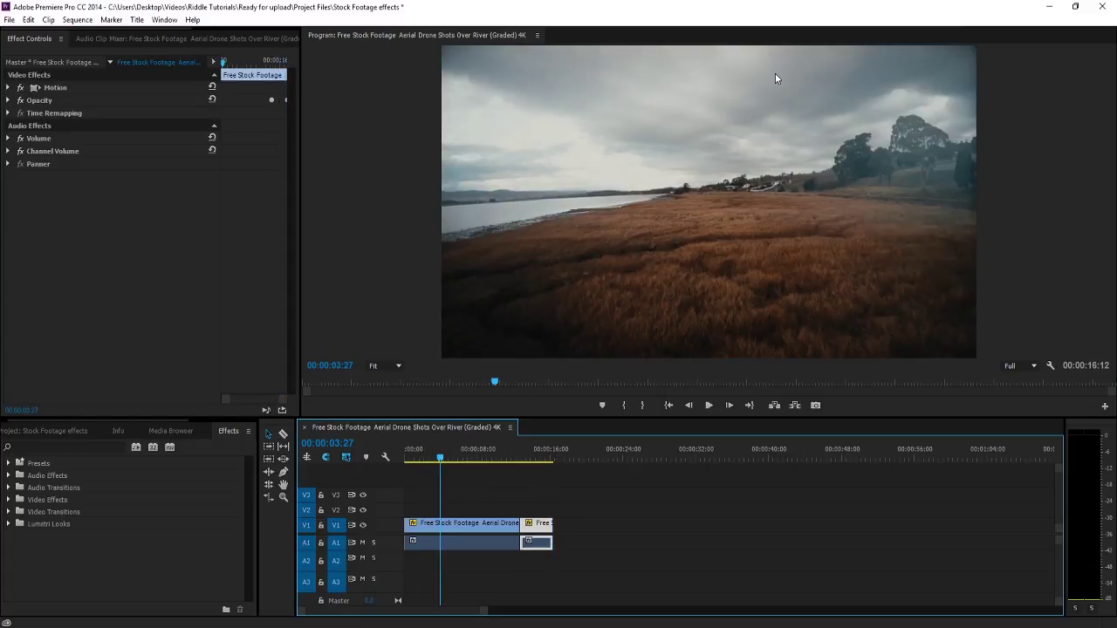
Search the effects for "color" and apply Color Balance to the first clip.
left_click(22, 446)
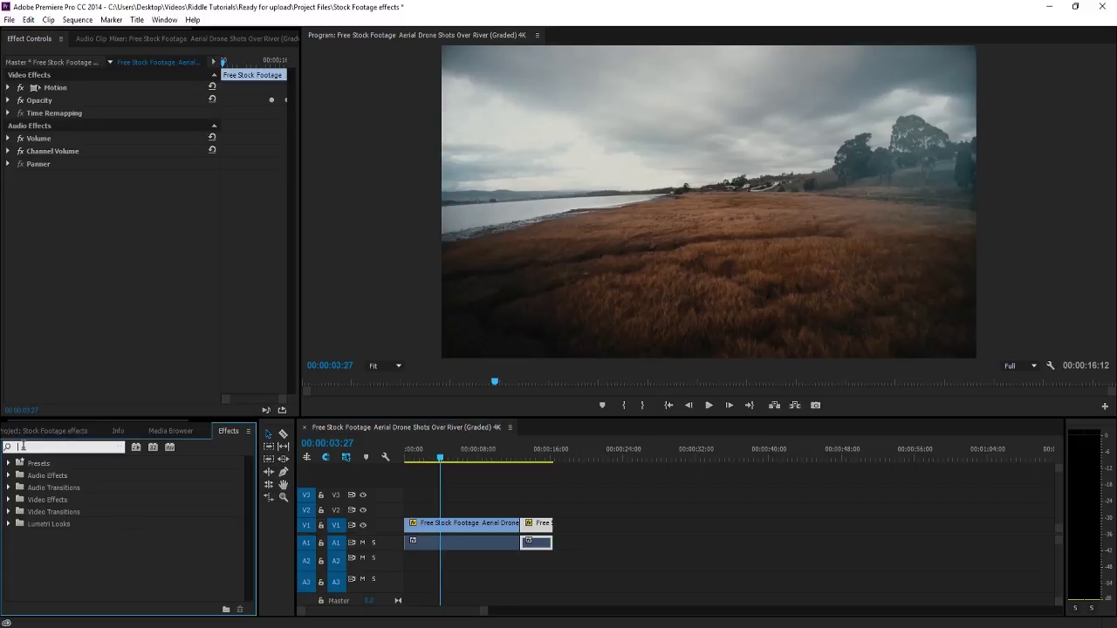
type("color")
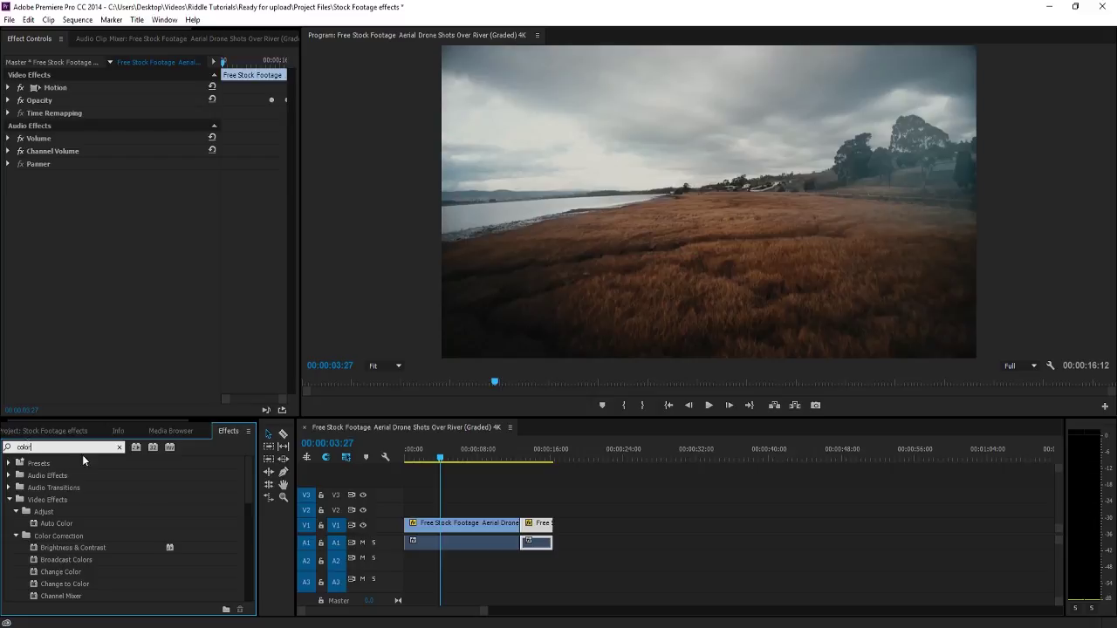
scroll(143, 520, "down", 4)
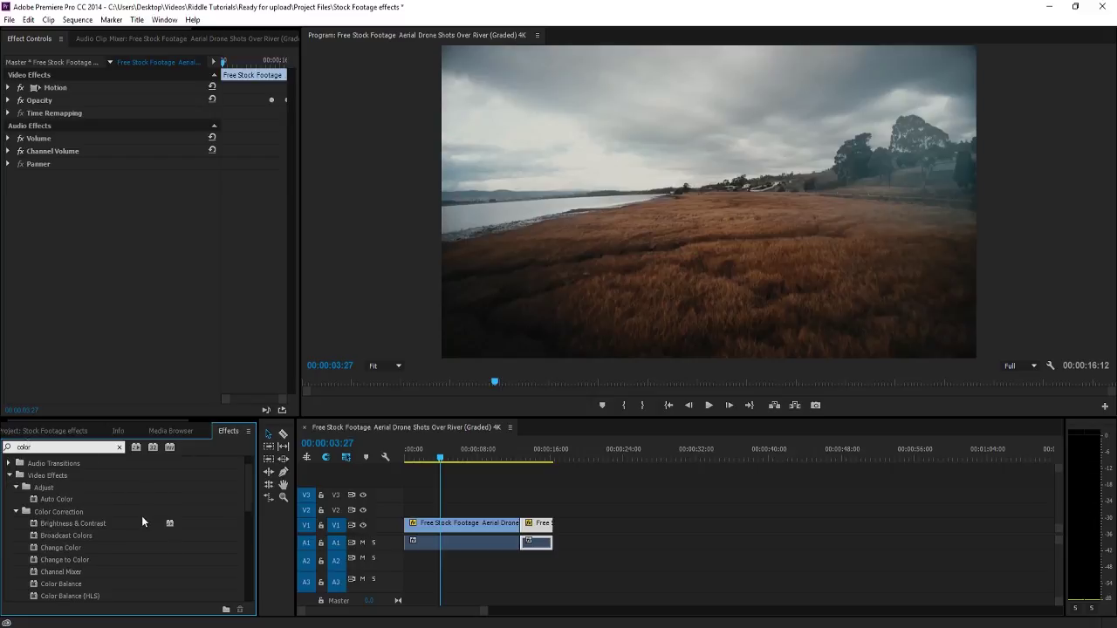
scroll(137, 514, "down", 2)
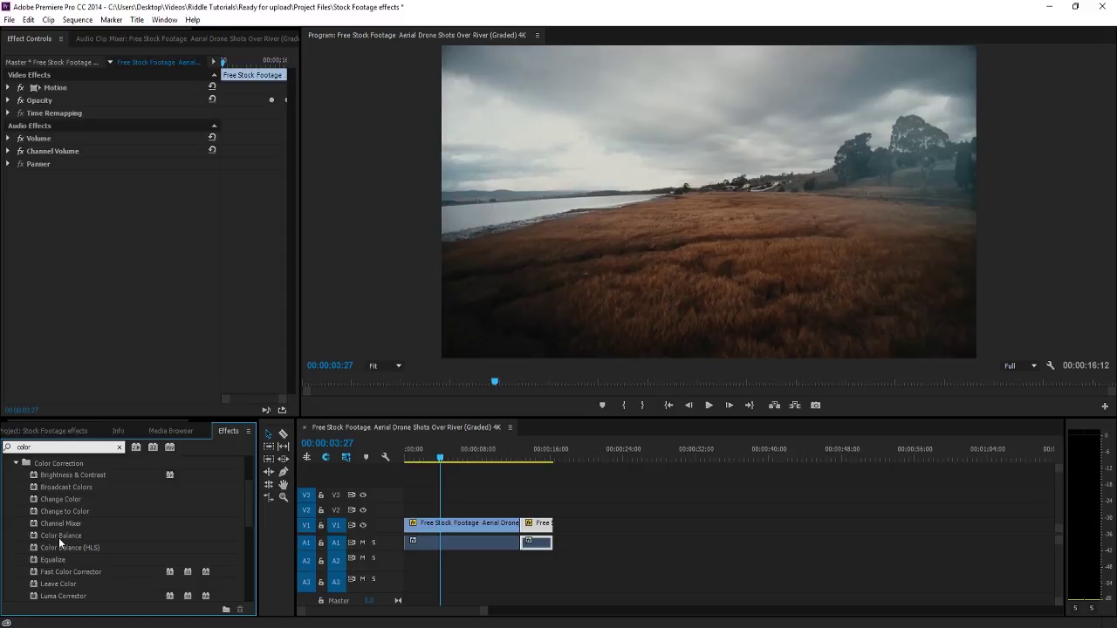
left_click_drag(58, 538, 439, 536)
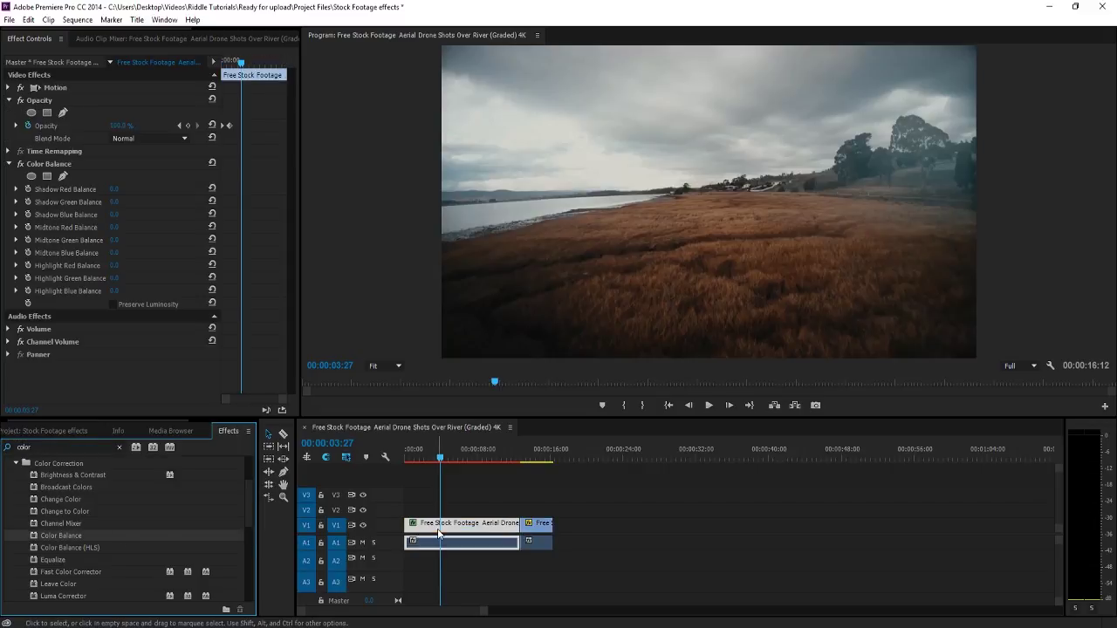
Raise the first clip's Shadow Blue Balance and set Shadow Green to 16, Midtone Red to -3 and Midtone Blue to 21.
left_click(442, 461)
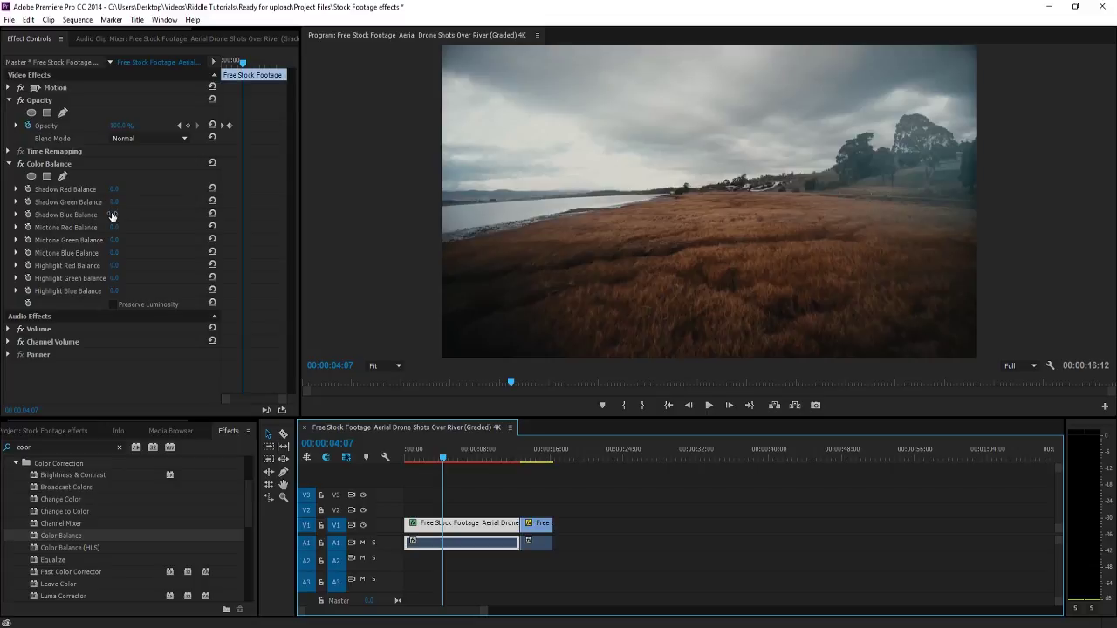
left_click(115, 215)
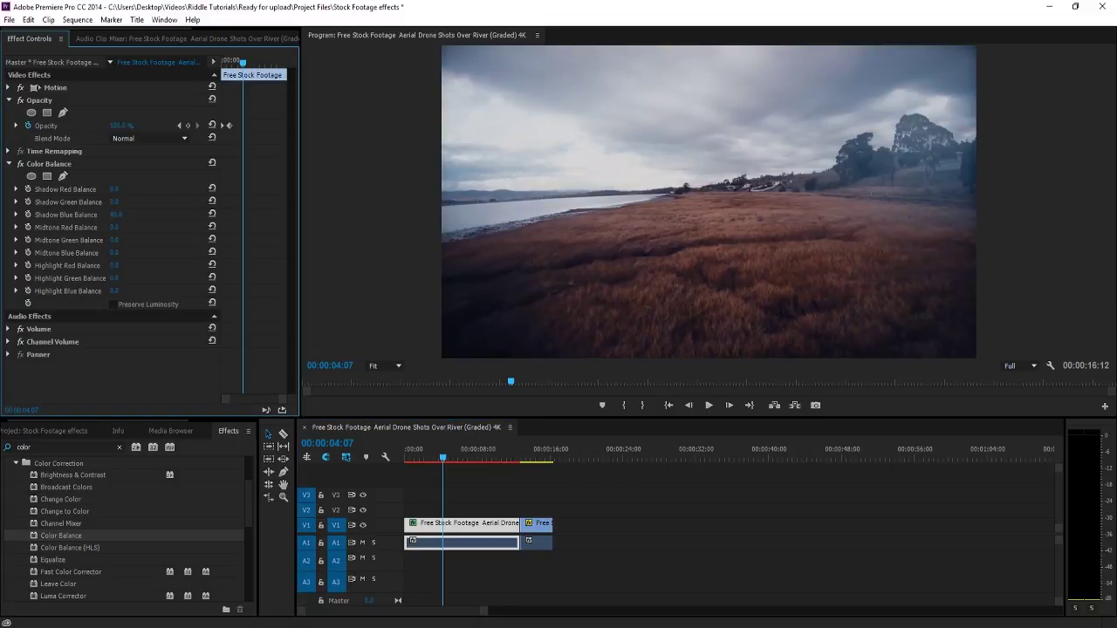
mouse_move(114, 215)
left_mouse_down()
mouse_move(87, 215)
mouse_move(153, 214)
mouse_move(119, 215)
left_mouse_up()
left_click_drag(125, 230, 152, 203)
Play back part of the first clip and lower its Midtone Blue Balance to about 2.
left_click(414, 451)
key("space")
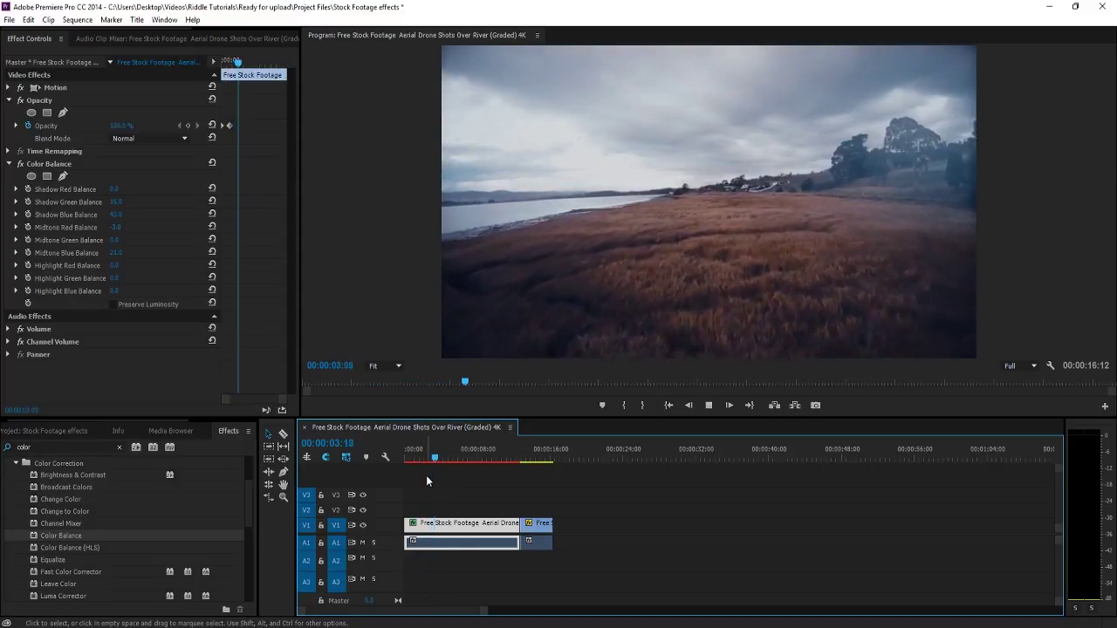
key("space")
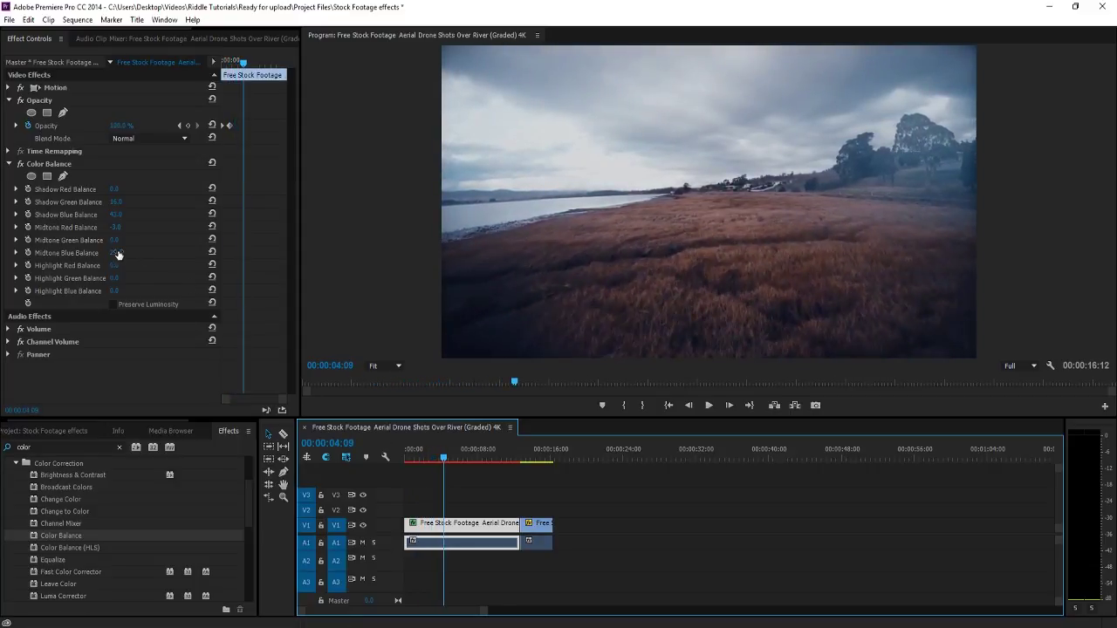
left_click(123, 258)
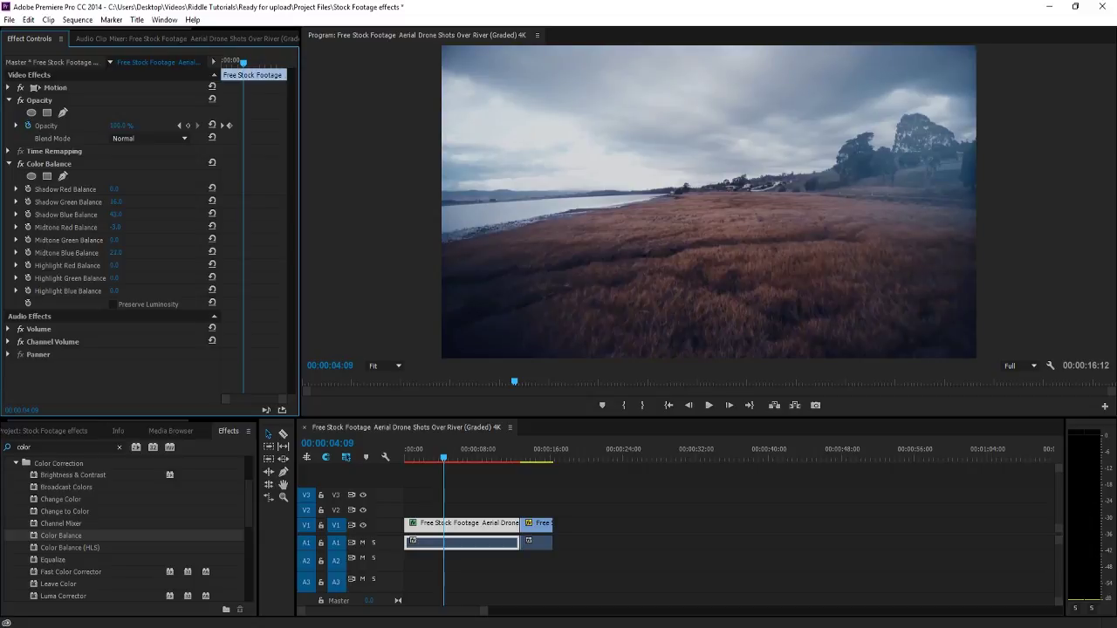
left_click_drag(124, 253, 151, 229)
Apply Color Balance to the second clip, setting Shadow Red Balance to 16 and Shadow Blue Balance to 55.
left_click_drag(443, 458, 538, 458)
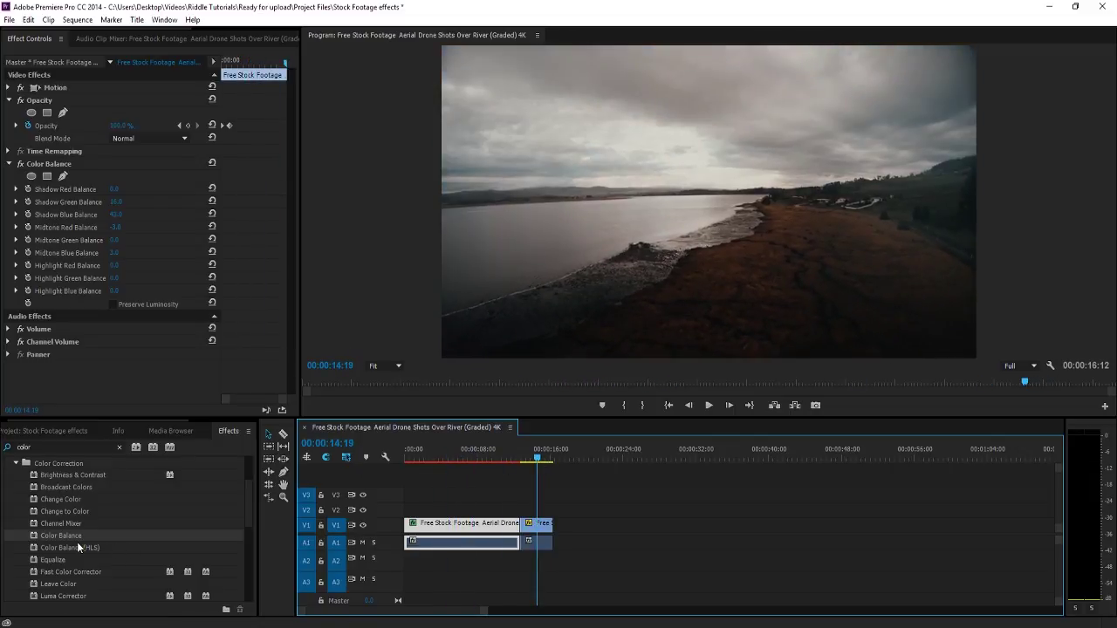
left_click_drag(70, 536, 547, 530)
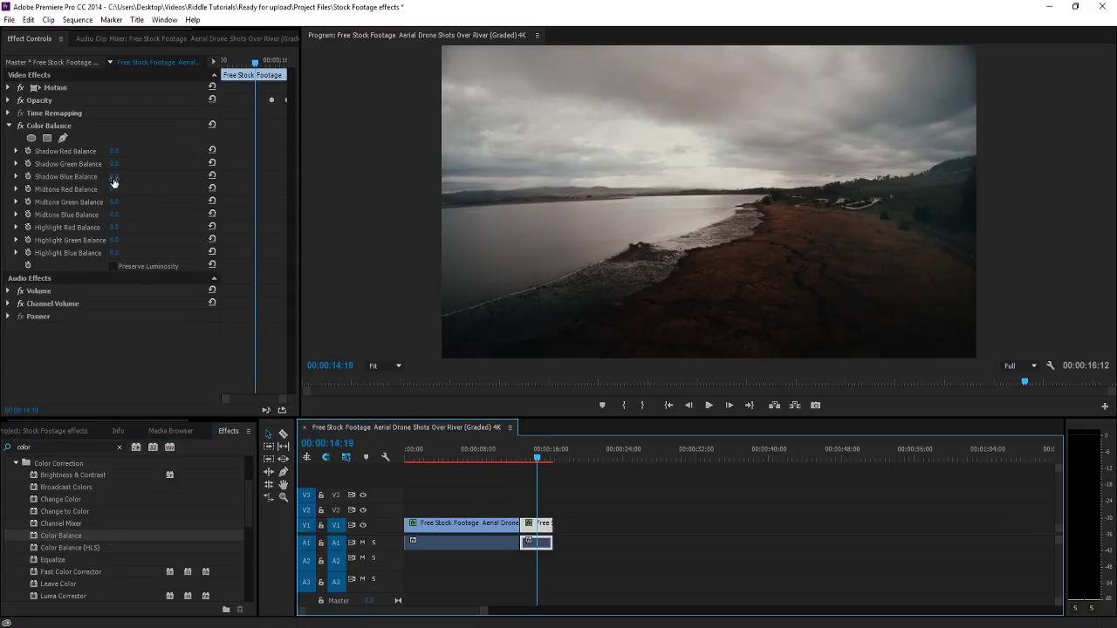
left_click(112, 185)
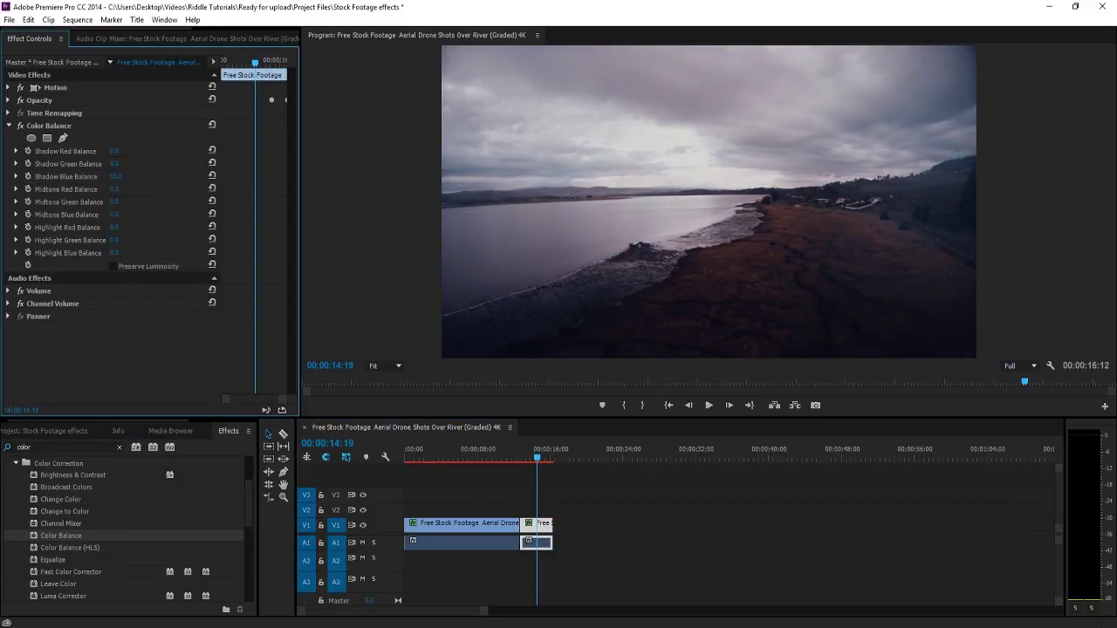
left_click(115, 151)
left_click(112, 371)
mouse_move(113, 152)
left_mouse_down()
mouse_move(97, 152)
mouse_move(114, 152)
left_mouse_up()
Preview the second clip around the cut and reduce its Shadow Blue Balance to about 28.
left_click(517, 457)
key("space")
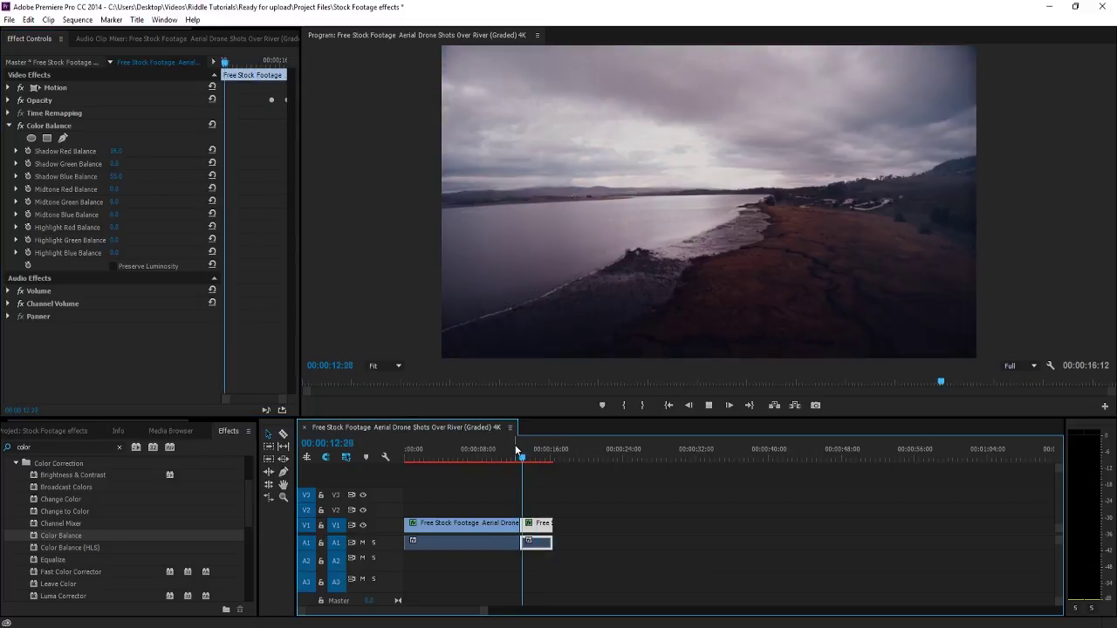
key("space")
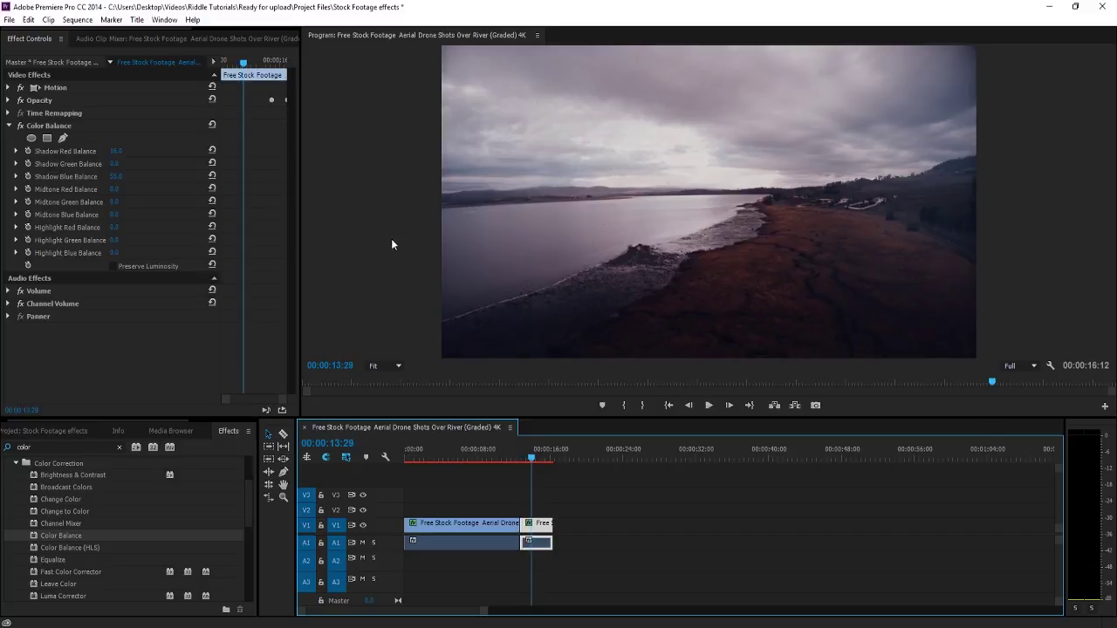
left_click_drag(532, 464, 520, 460)
left_click_drag(116, 178, 118, 177)
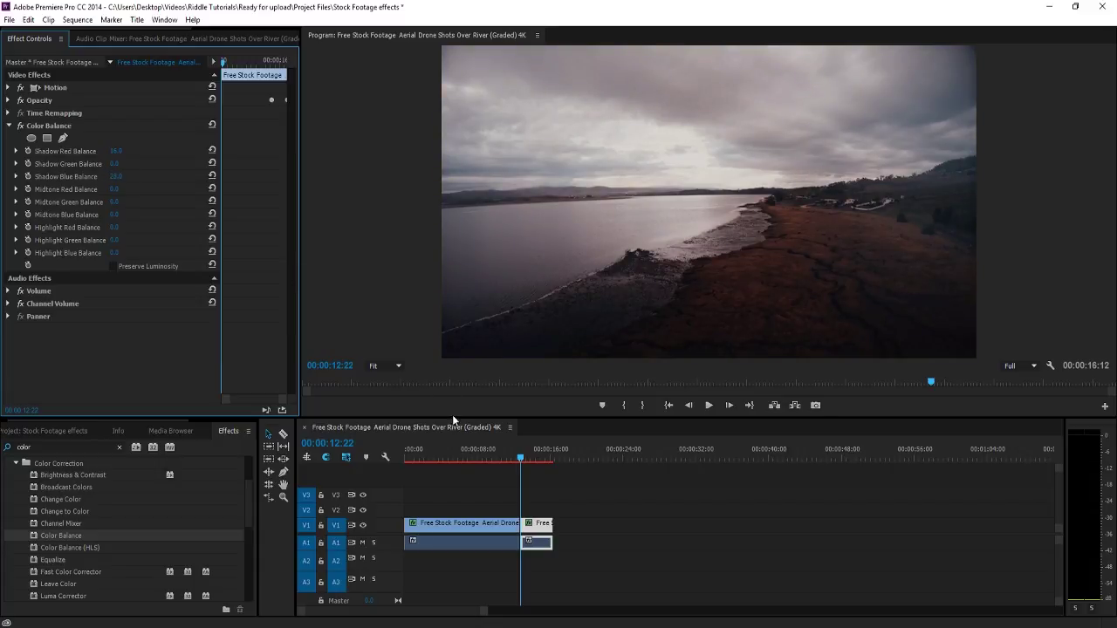
left_click_drag(498, 454, 523, 453)
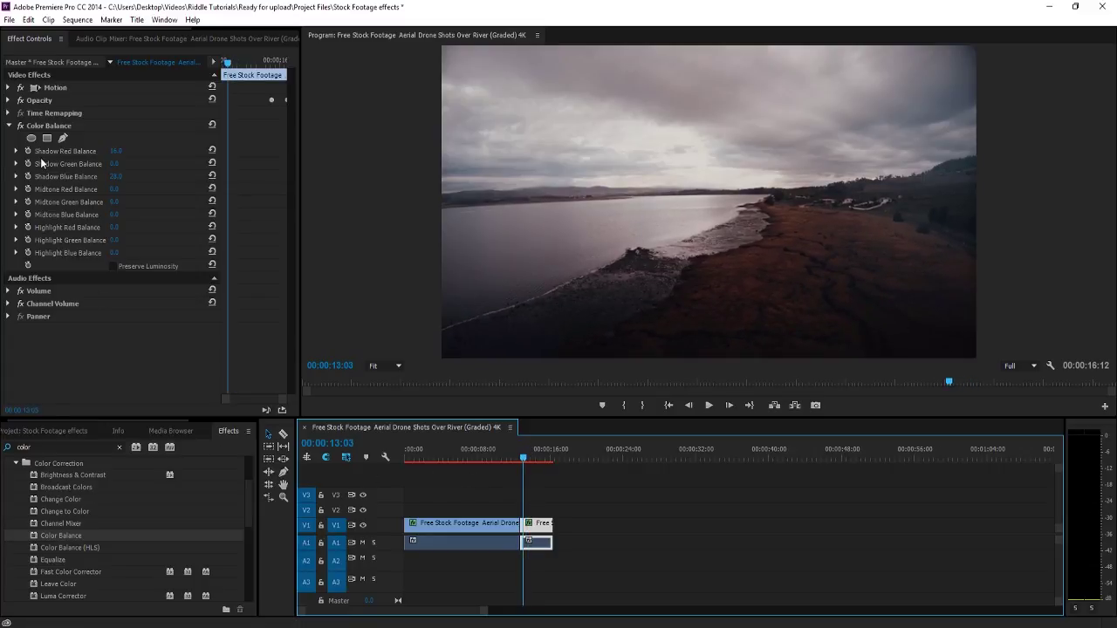
Replace the first clip's Color Balance effect with Fast Color Corrector.
left_click(483, 524)
left_click(459, 455)
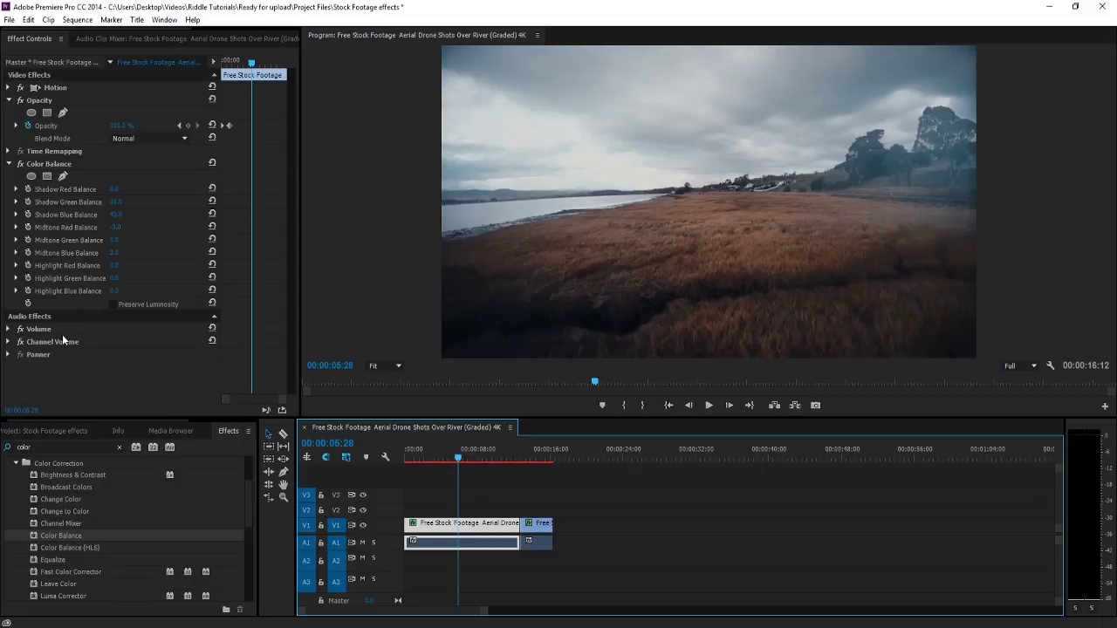
left_click(59, 166)
key("Delete")
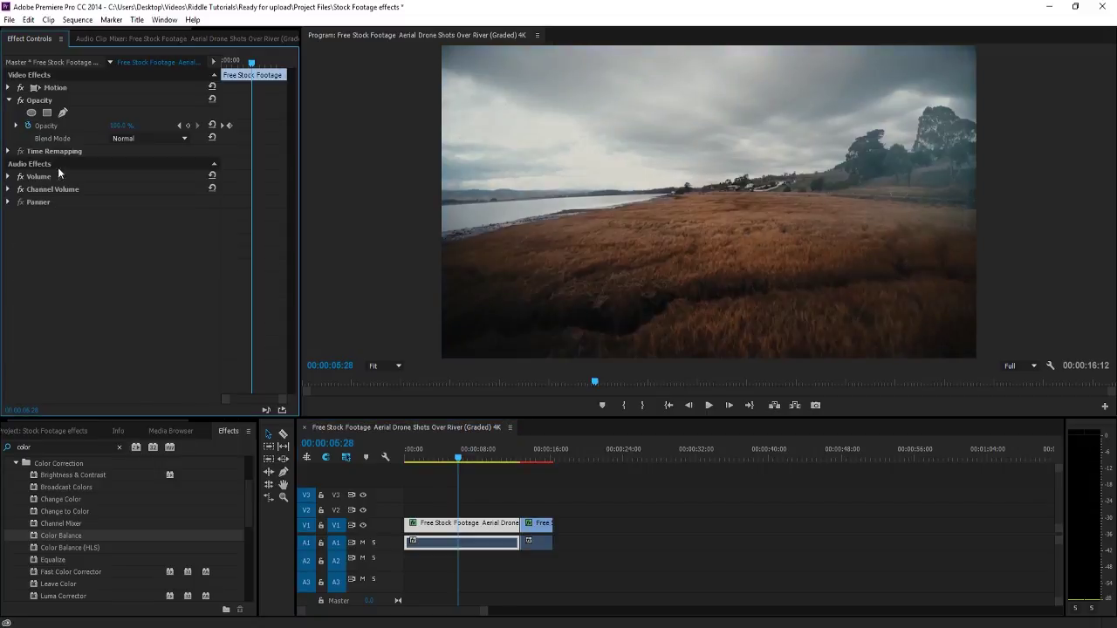
scroll(70, 548, "down", 3)
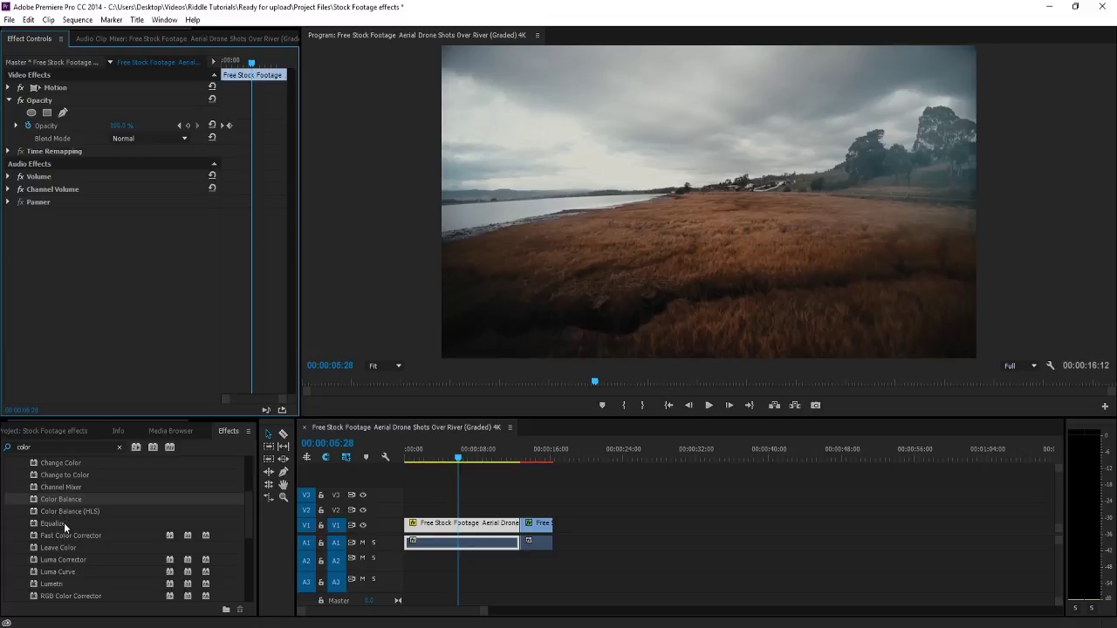
left_click_drag(66, 532, 445, 522)
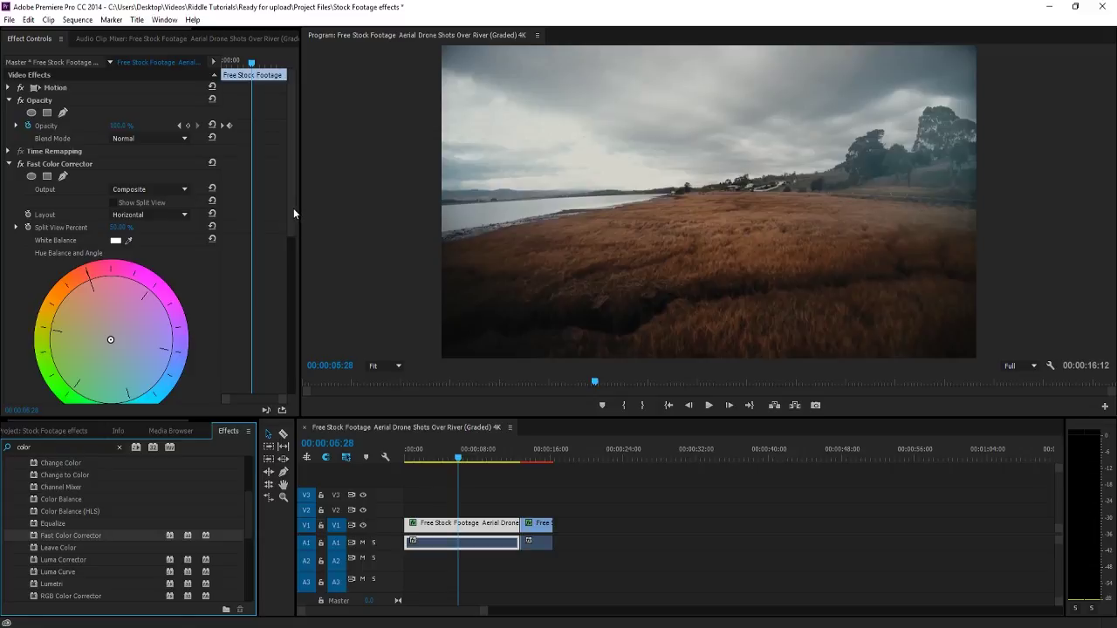
Shift the Fast Color Corrector's hue balance toward blue at about 17.3° and set its saturation to 117.
left_click_drag(294, 208, 287, 267)
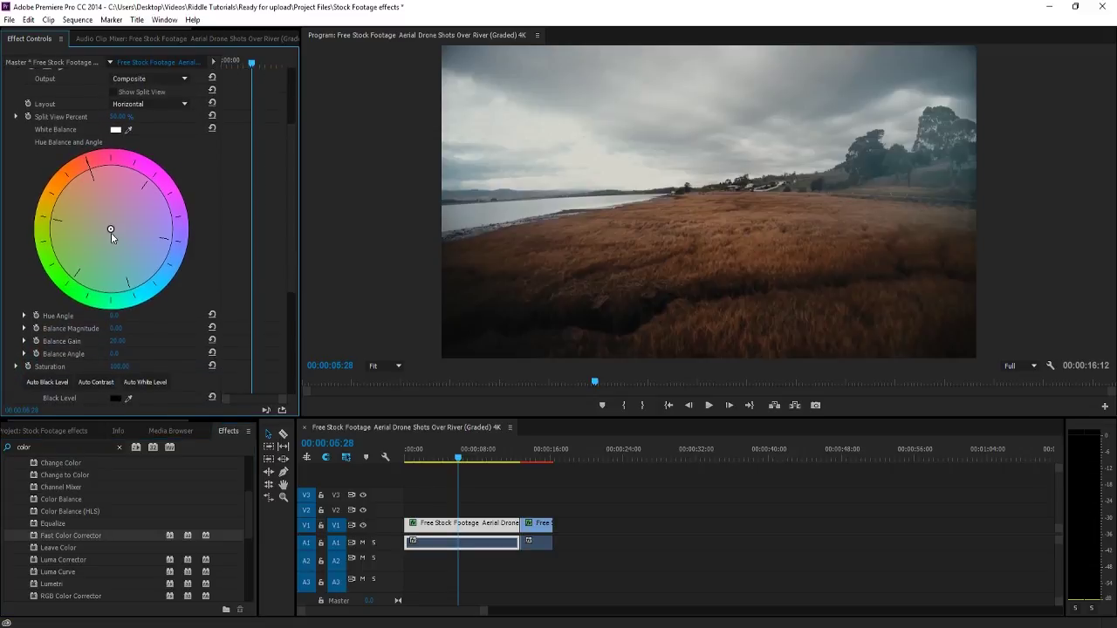
mouse_move(111, 232)
left_mouse_down()
mouse_move(120, 255)
mouse_move(126, 231)
left_mouse_up()
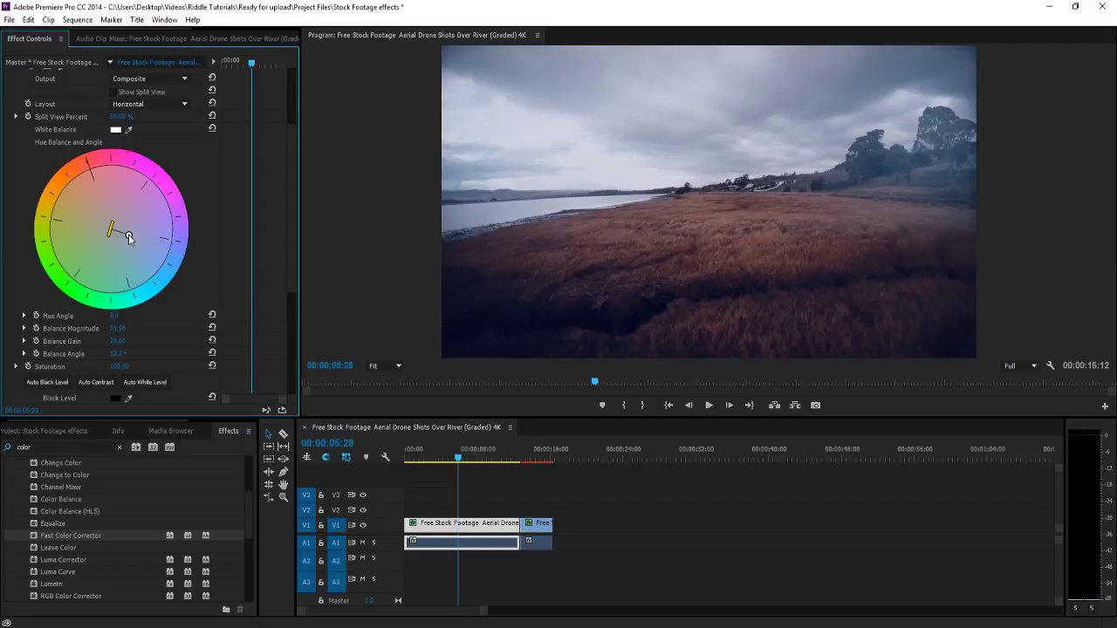
mouse_move(113, 307)
left_mouse_down()
mouse_move(96, 301)
mouse_move(131, 301)
mouse_move(102, 302)
mouse_move(129, 300)
mouse_move(119, 316)
left_mouse_up()
mouse_move(129, 235)
left_mouse_down()
mouse_move(162, 246)
mouse_move(127, 234)
left_mouse_up()
Examine the Fast Color Corrector's input and output level settings.
scroll(159, 342, "down", 3)
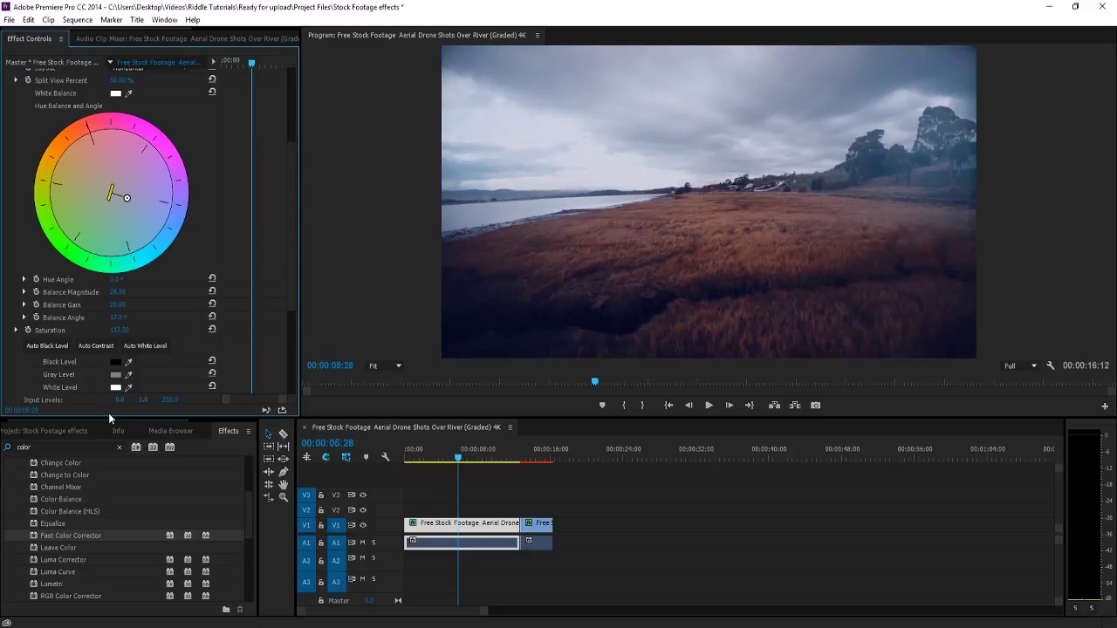
scroll(58, 364, "down", 10)
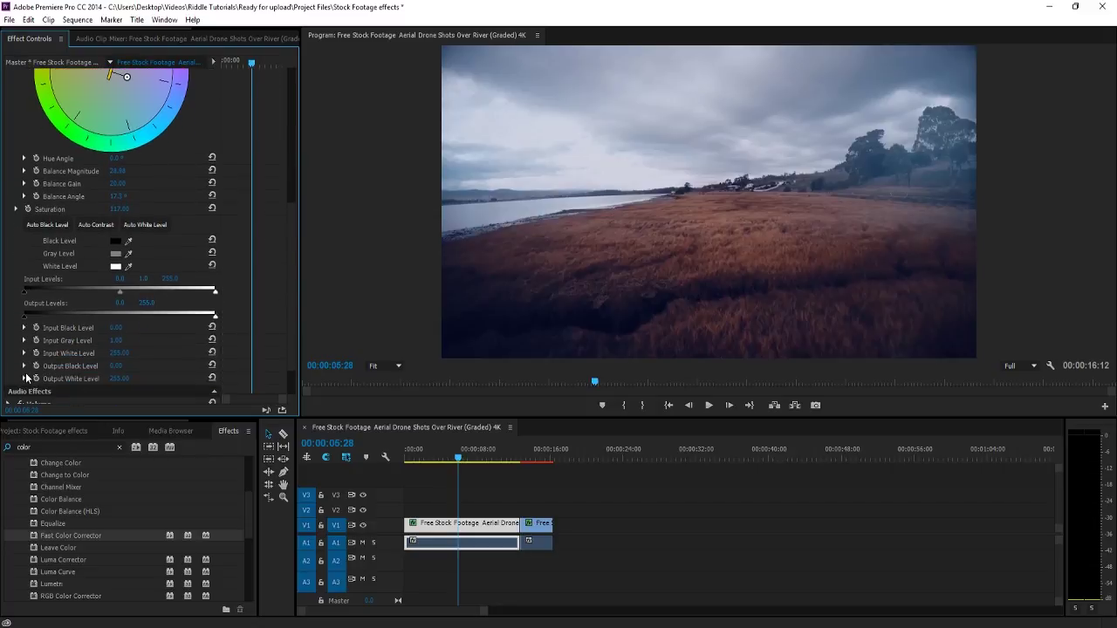
scroll(39, 362, "down", 1)
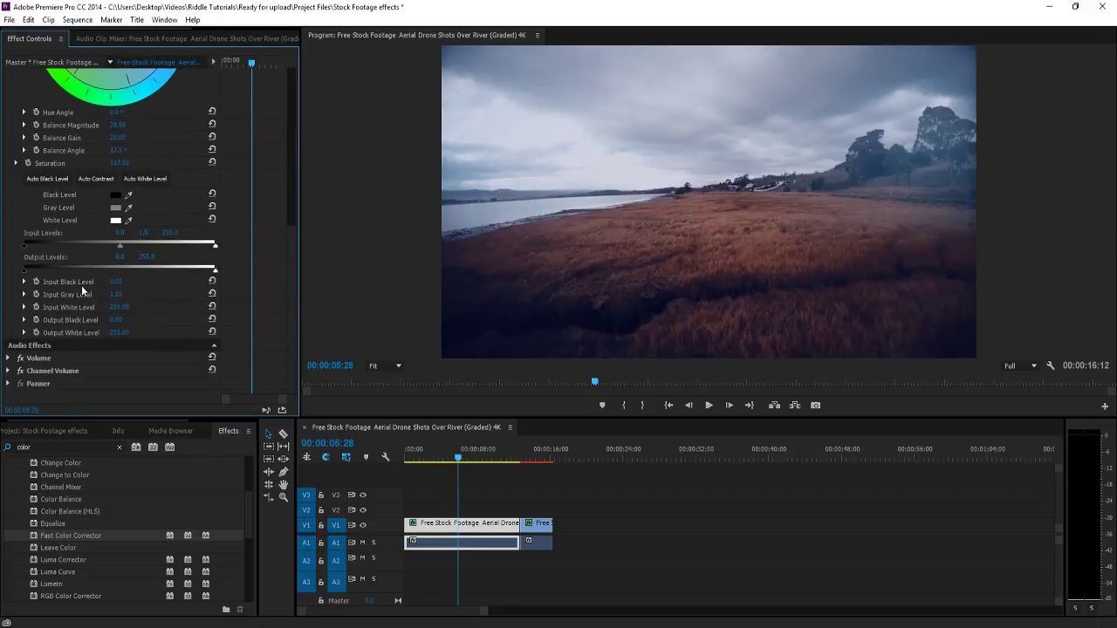